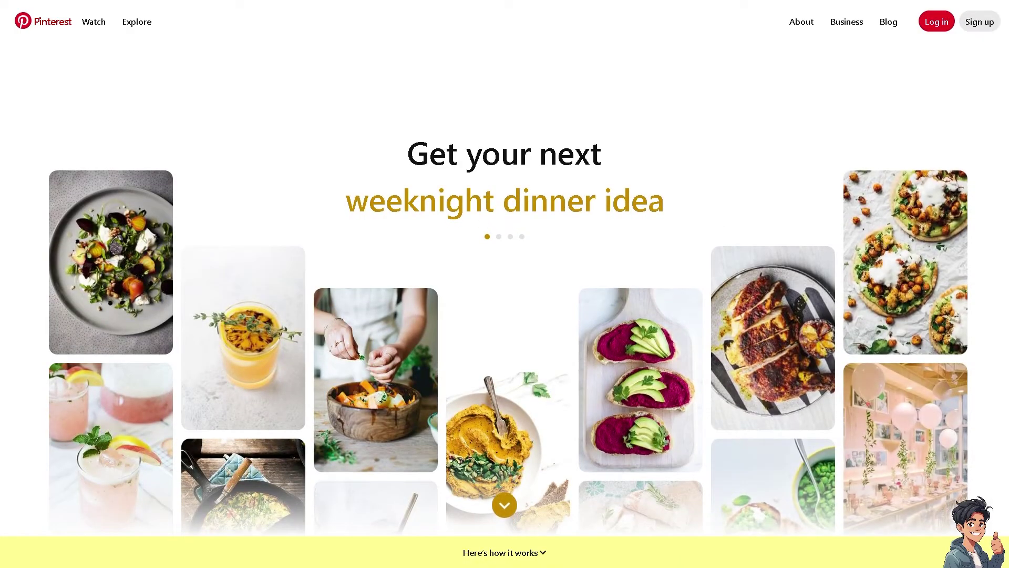
- Scroll the Pinterest home page and open the Log in sign-up dialog at the top right
scroll(505, 289, down, 3)
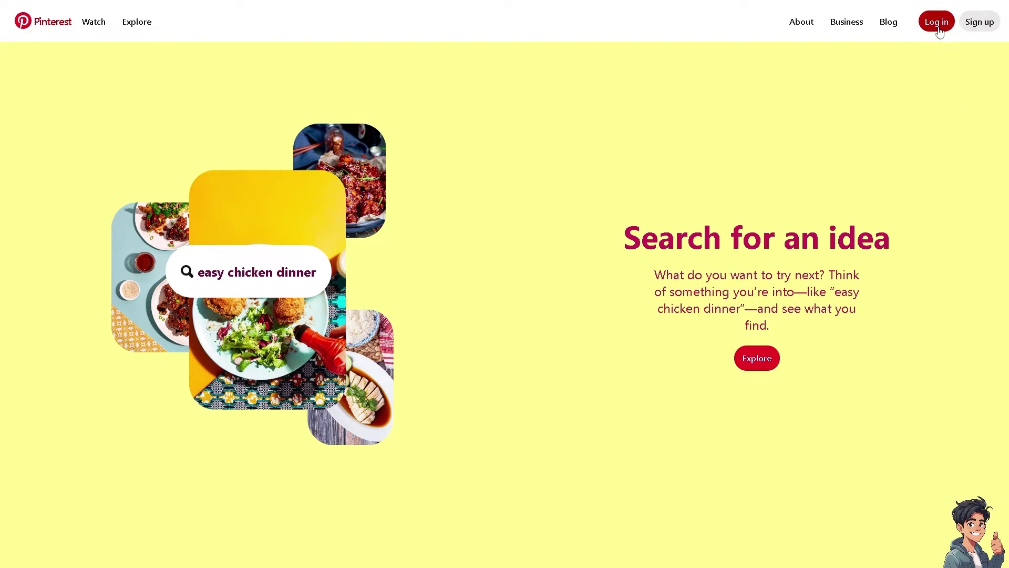
click(983, 25)
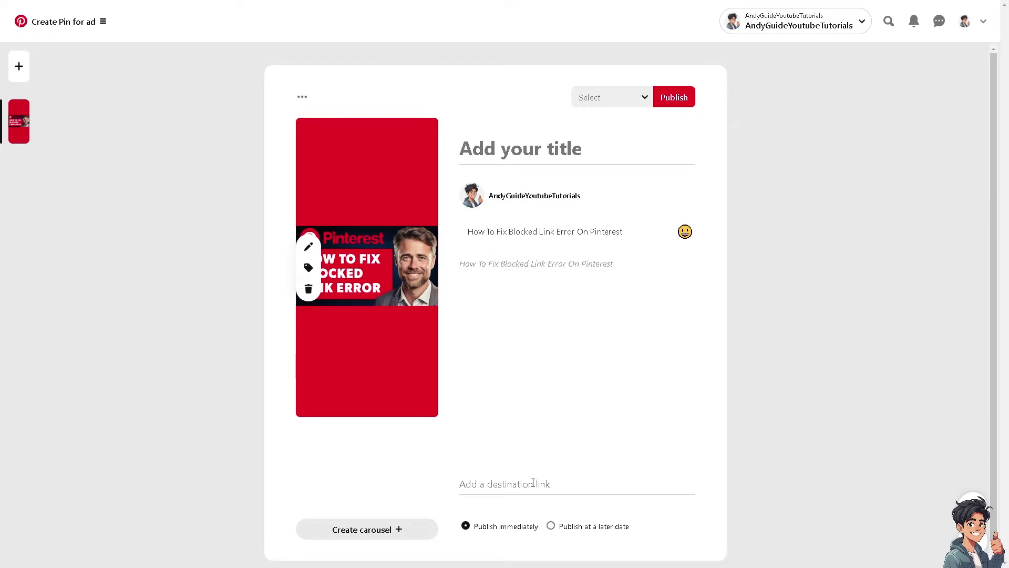
click(533, 483)
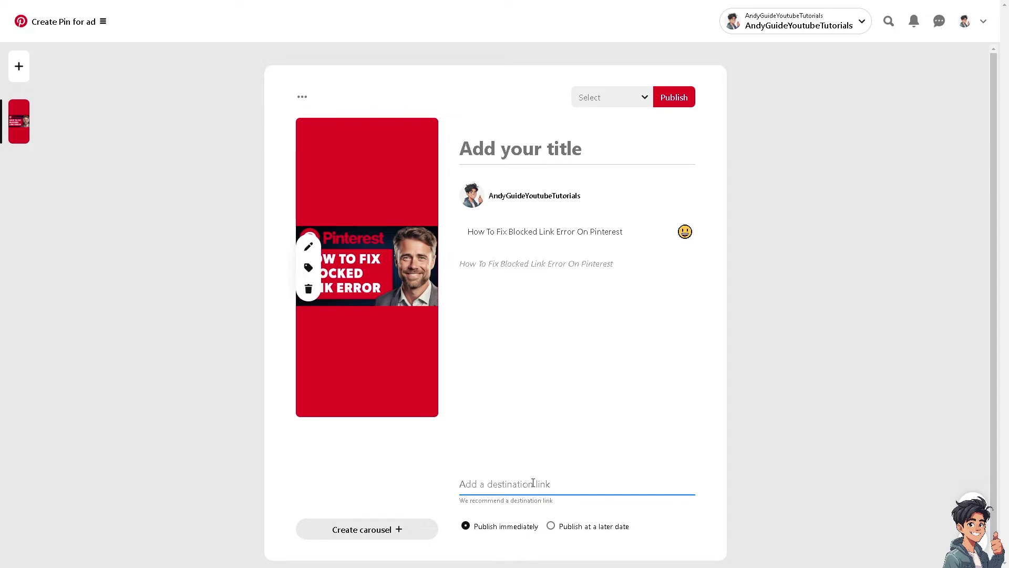
text(www.andy)
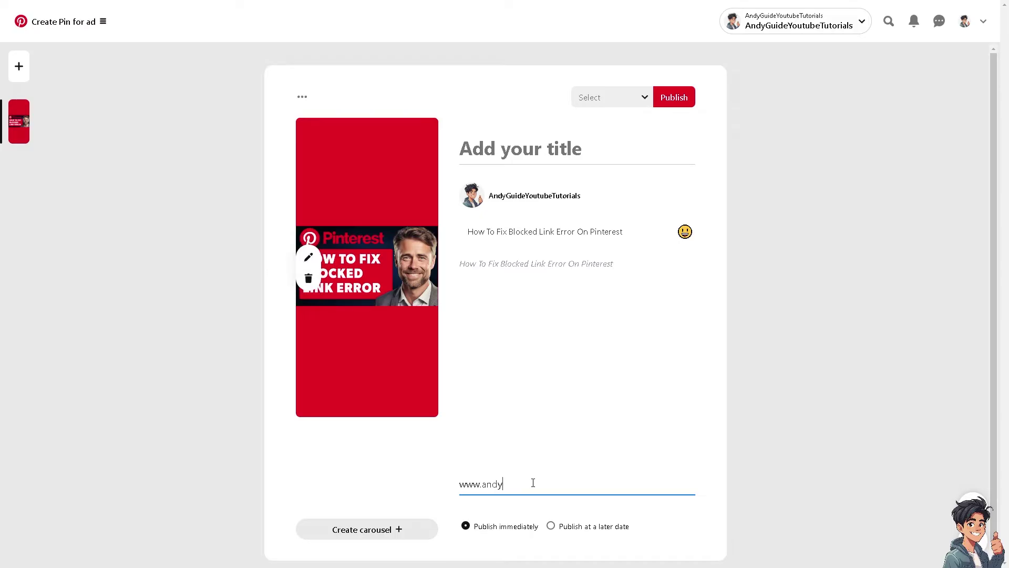
text(guides.com)
text(htt)
text(p)
text(:)
- Copy the description into the title: 'How To Fix Blocked Link Error On Pinterest'
triple_click(505, 230)
click(553, 229)
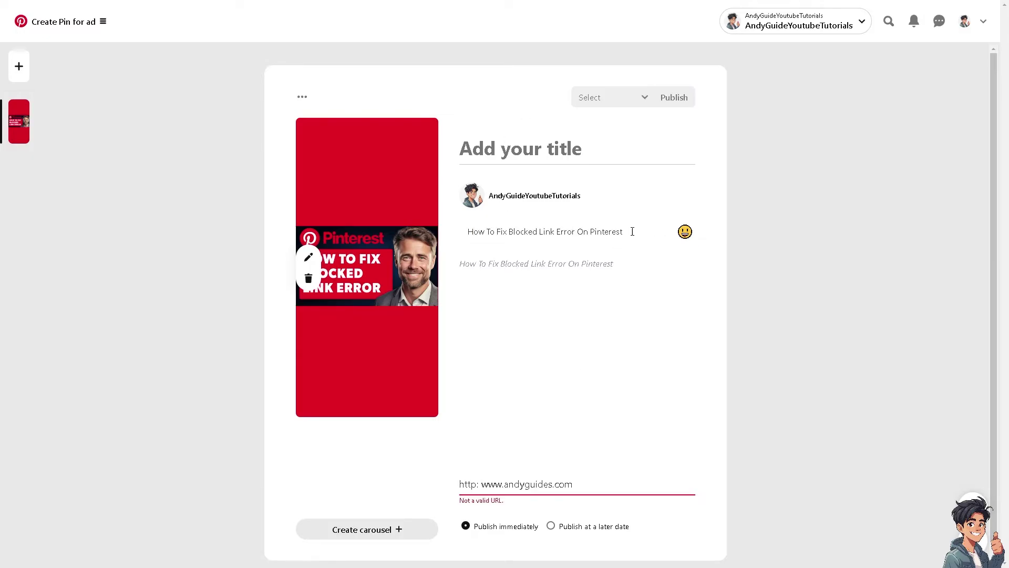
drag(632, 231, 467, 231)
key(ctrl+c)
click(531, 153)
key(ctrl+v)
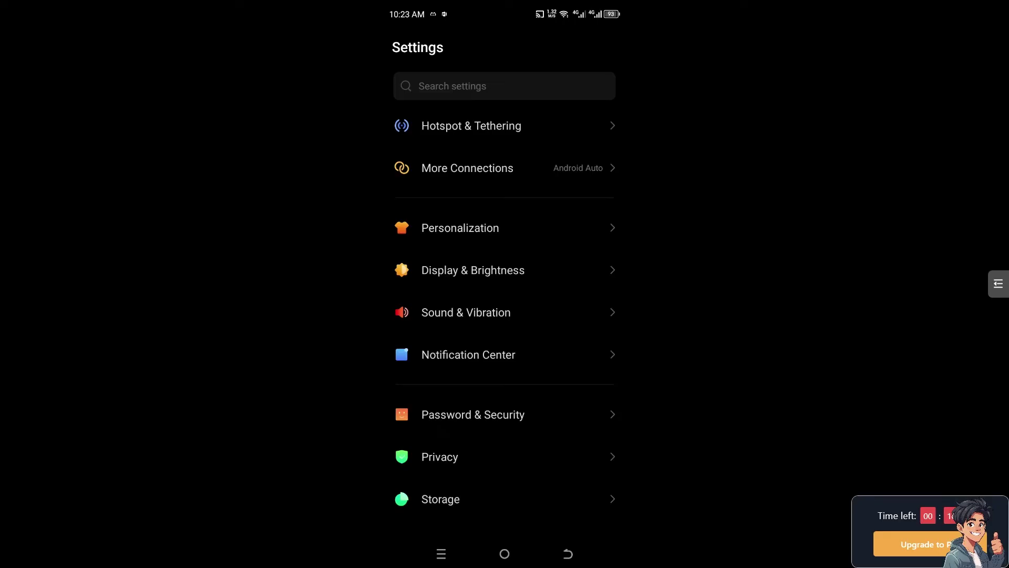
- Search App Management's app list for 'pin' and open Pinterest's app info (version 12.22.0)
scroll(504, 316, down, 5)
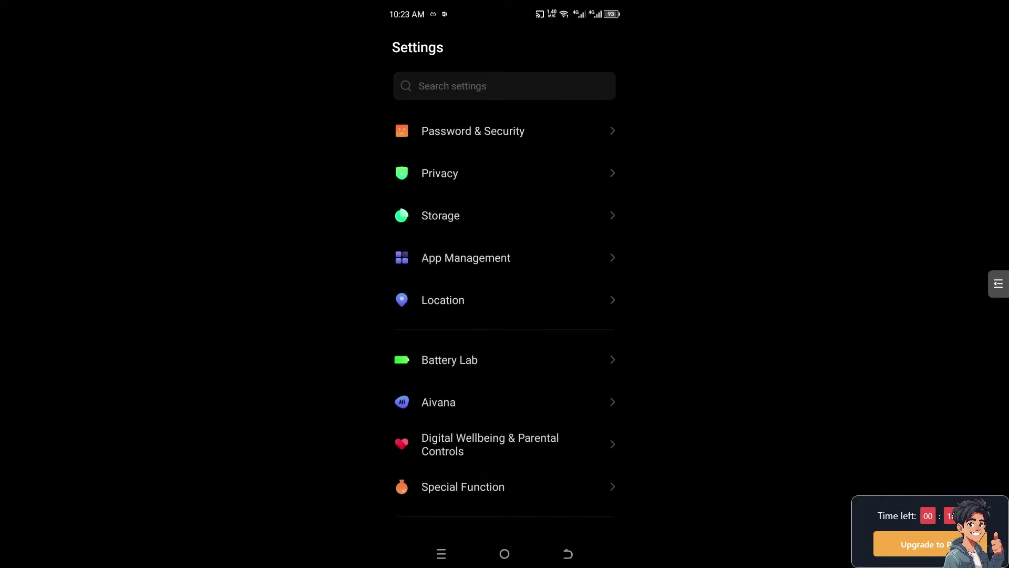
click(466, 253)
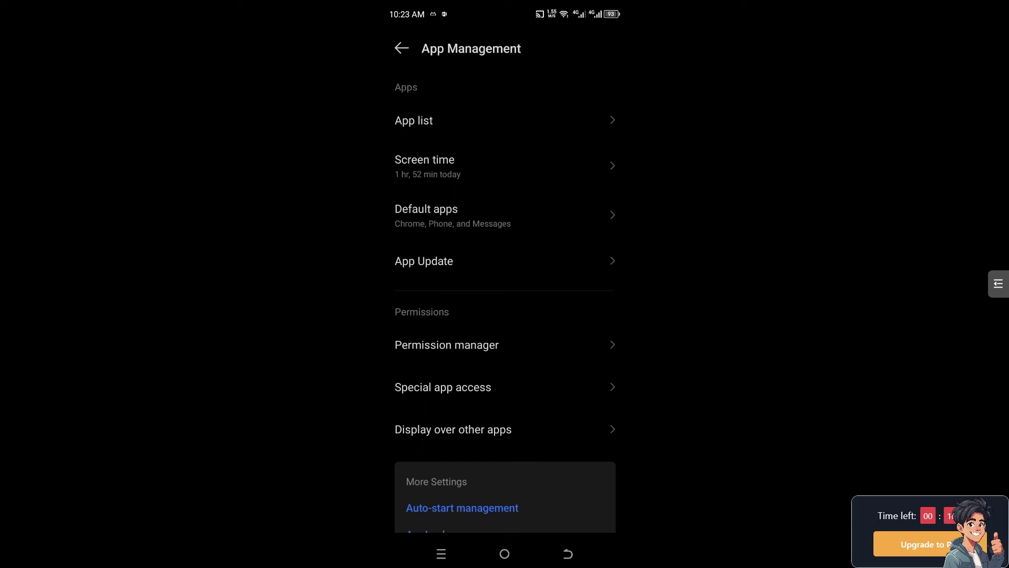
click(414, 120)
click(504, 89)
text(pin)
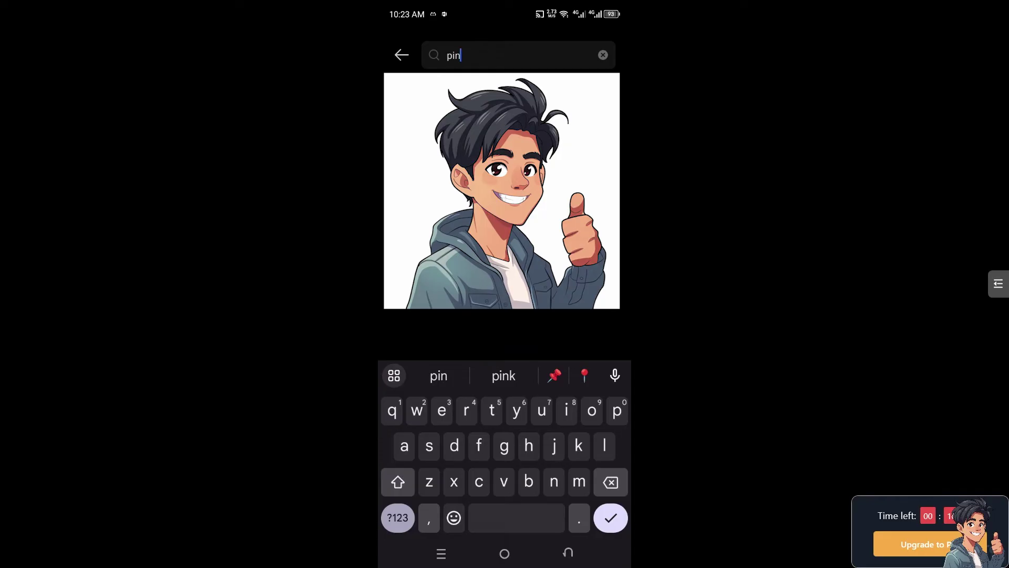
click(473, 92)
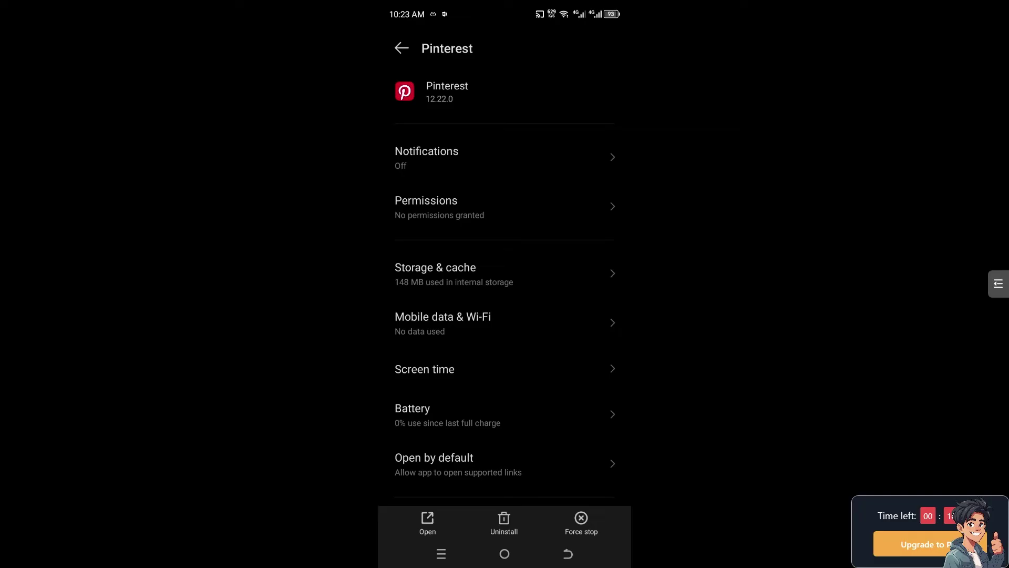
- Review Pinterest's mobile data and Wi-Fi usage, then its 148 MB storage and cache details
click(443, 322)
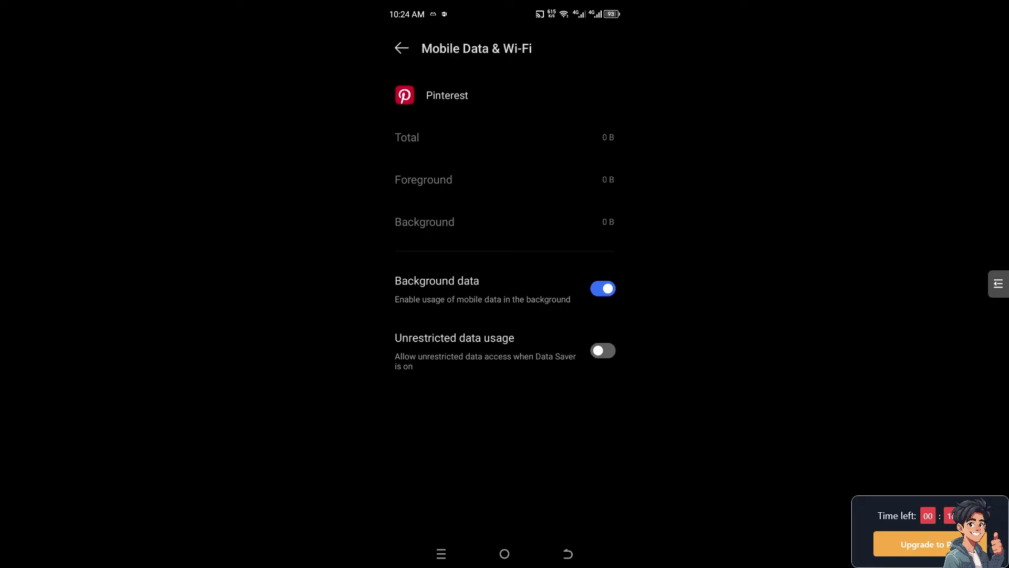
key(Escape)
click(454, 273)
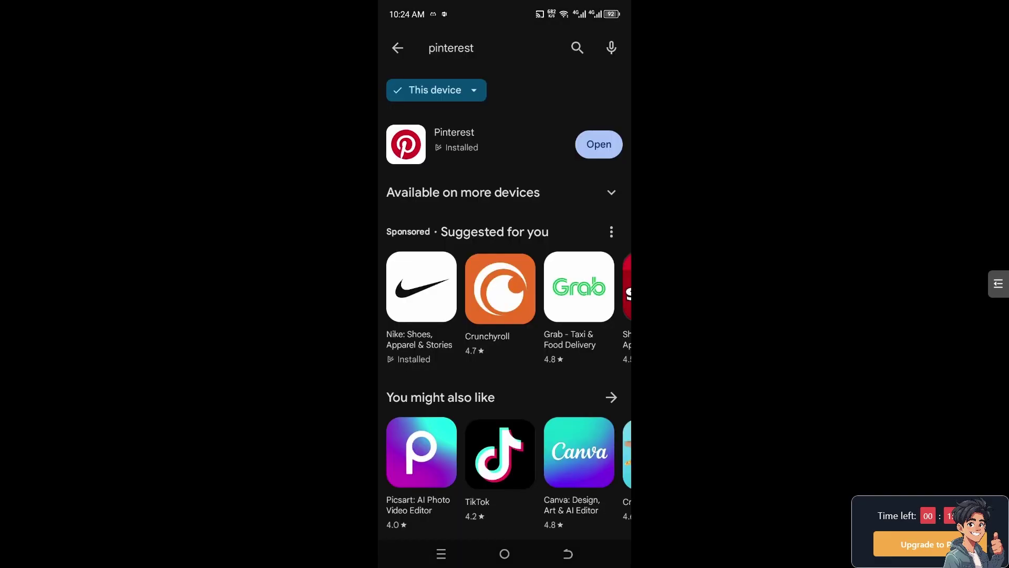
- Open the installed Pinterest app's Play Store page and collapse the other-devices section
click(455, 139)
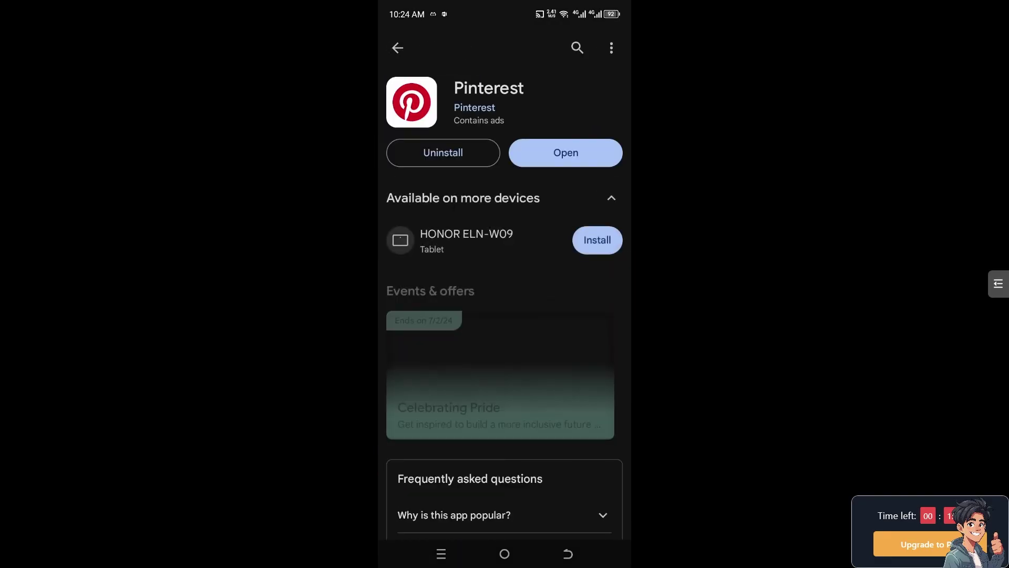
click(611, 197)
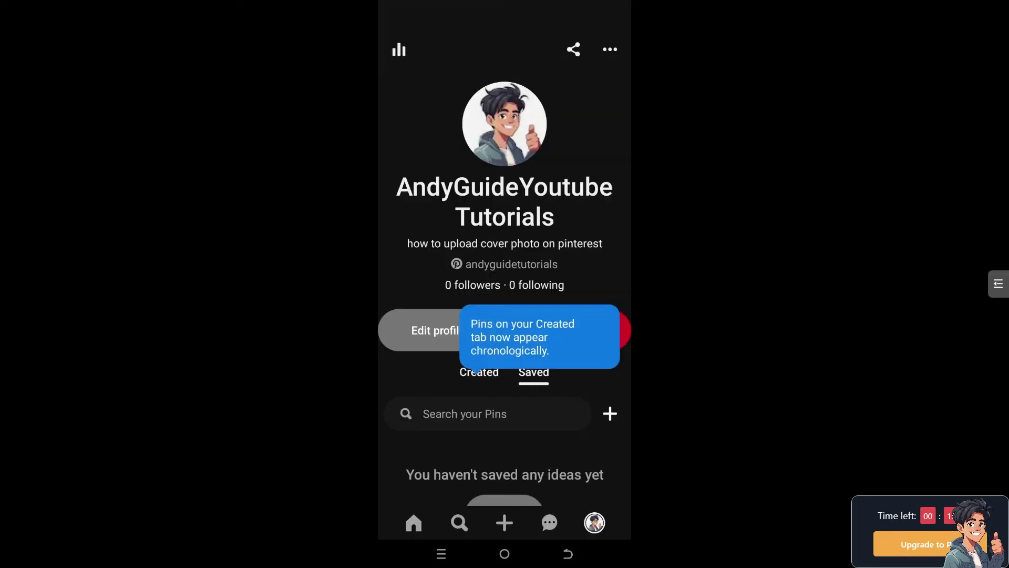
- Use Contact us under Still need help? and browse the Get more help topic list
scroll(504, 274, down, 2)
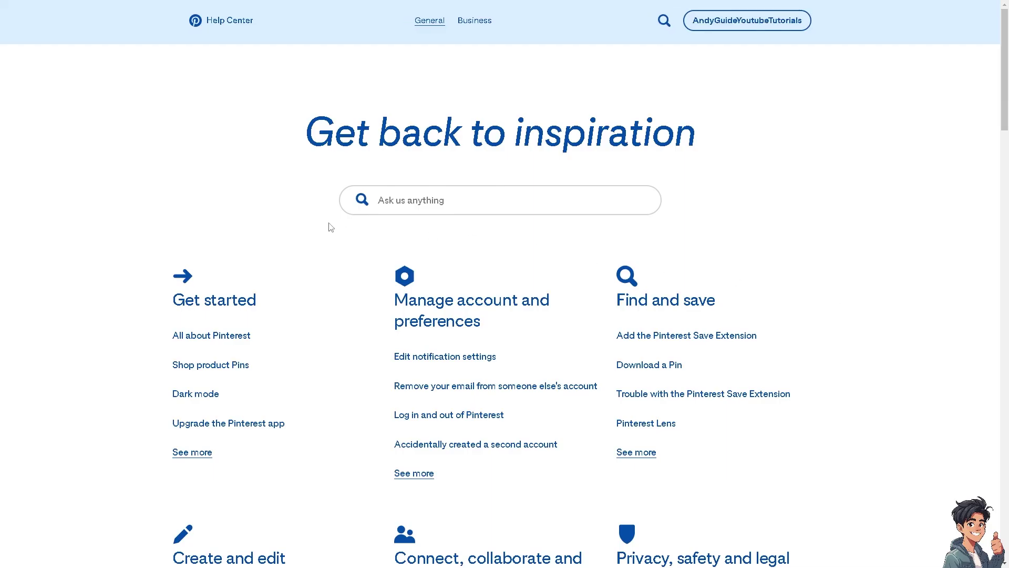
scroll(444, 295, down, 2)
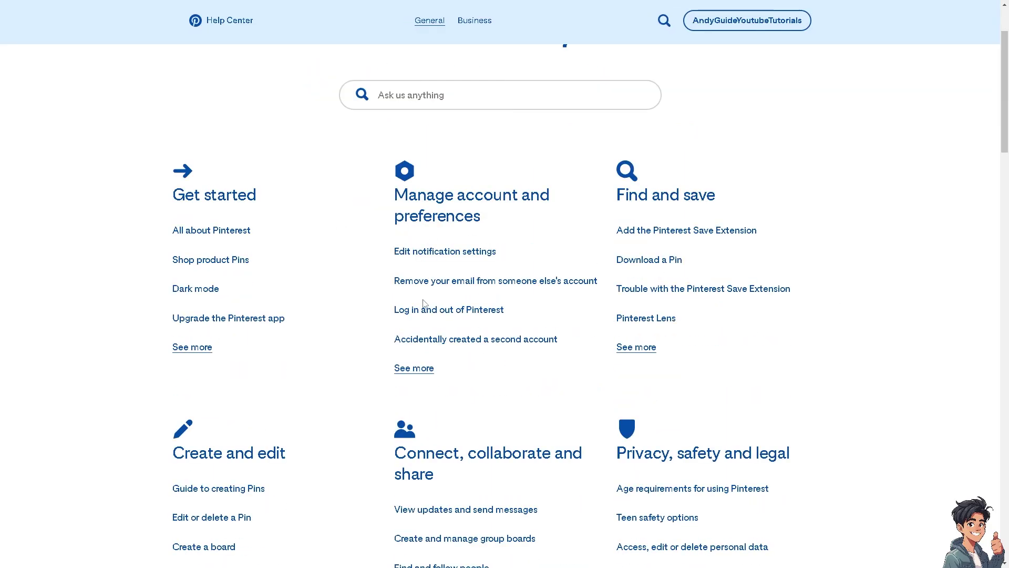
scroll(426, 304, down, 1)
scroll(425, 304, down, 11)
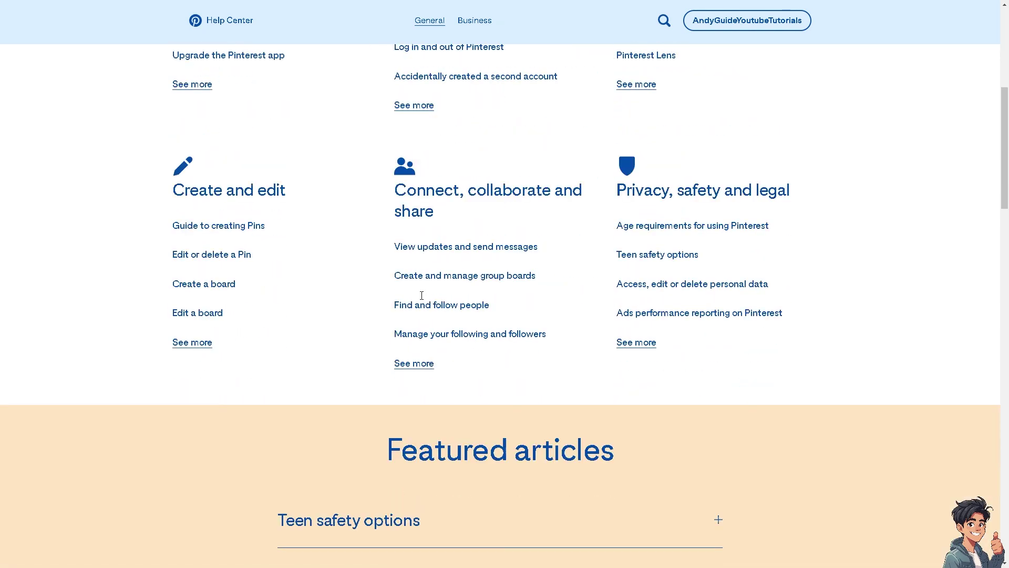
scroll(423, 298, down, 10)
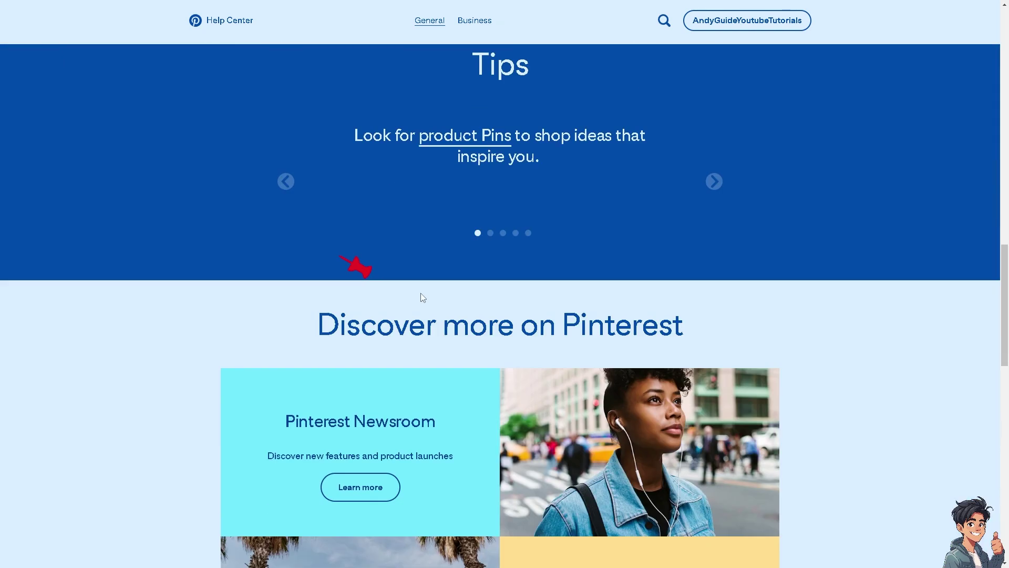
scroll(463, 357, down, 13)
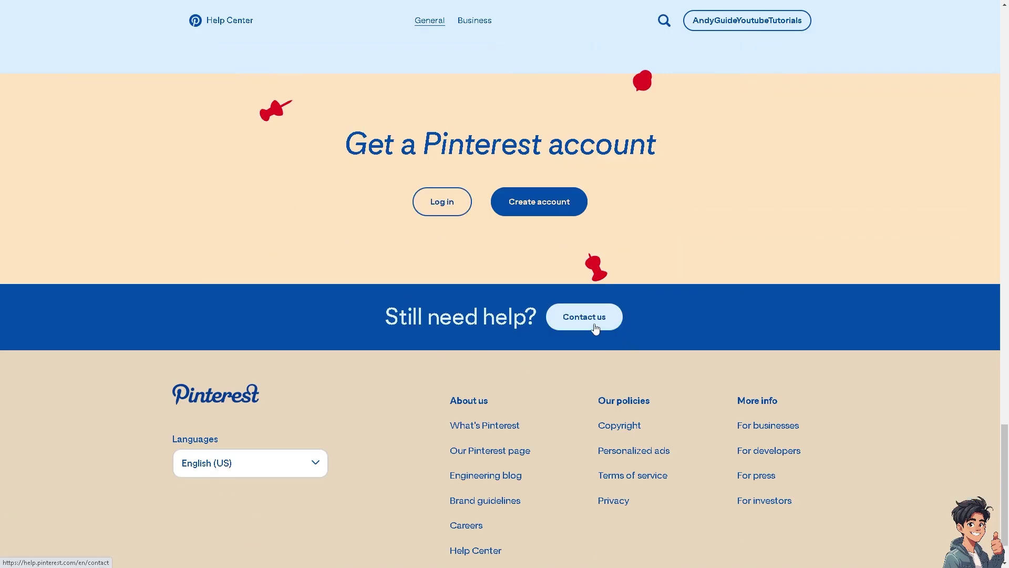
click(592, 318)
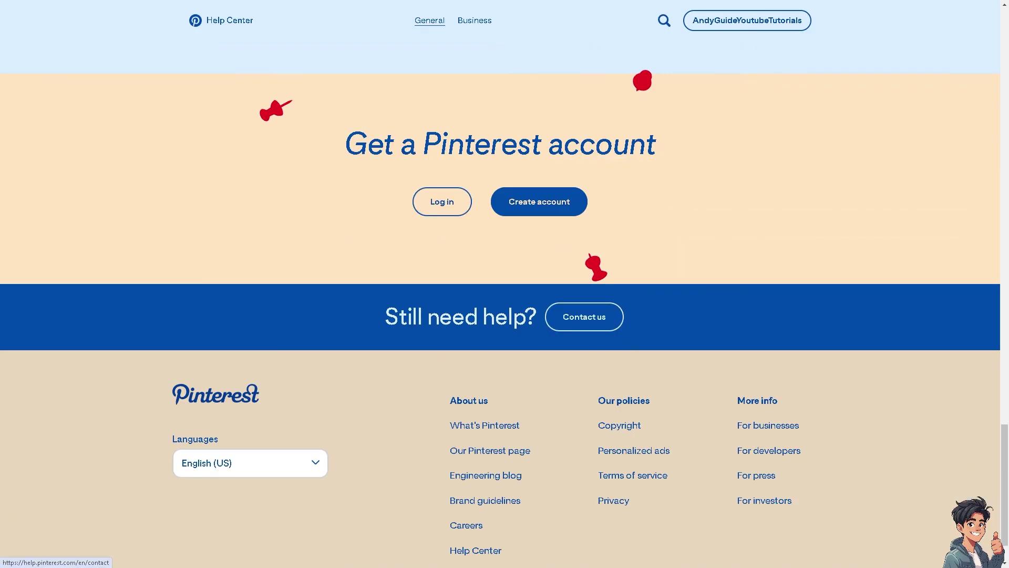
scroll(572, 249, down, 2)
scroll(565, 247, down, 4)
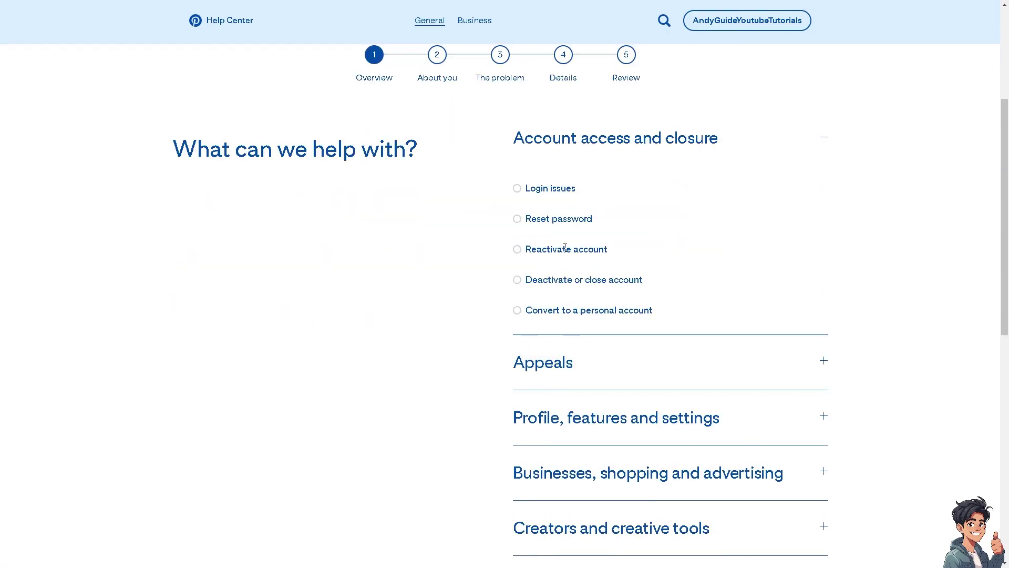
scroll(565, 248, down, 5)
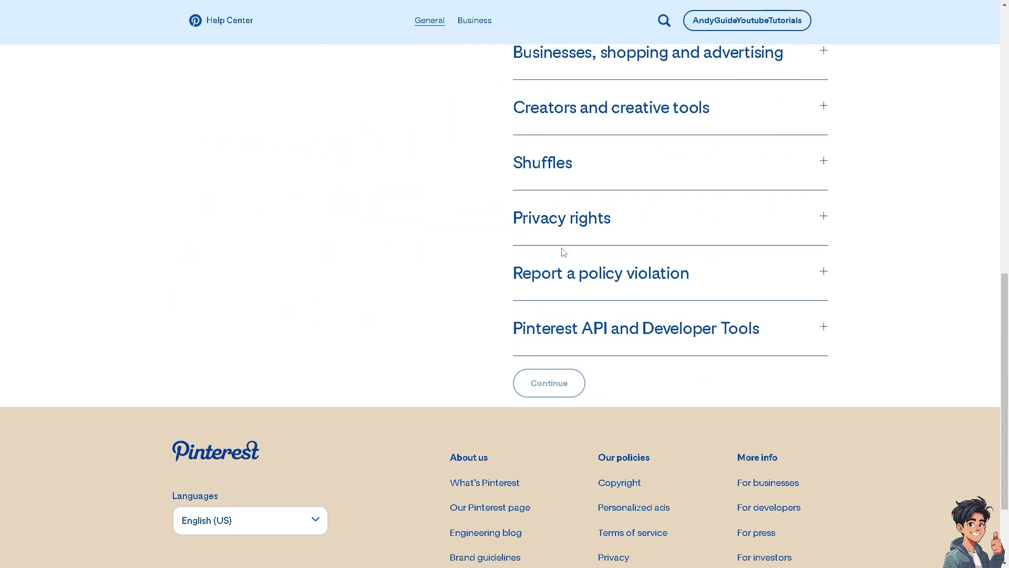
scroll(564, 252, up, 12)
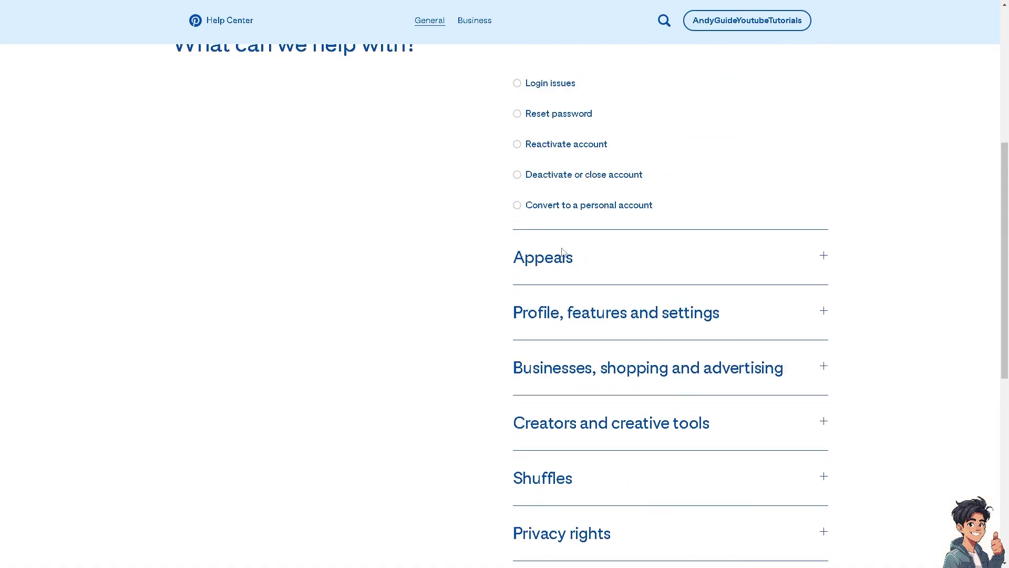
scroll(527, 241, down, 1)
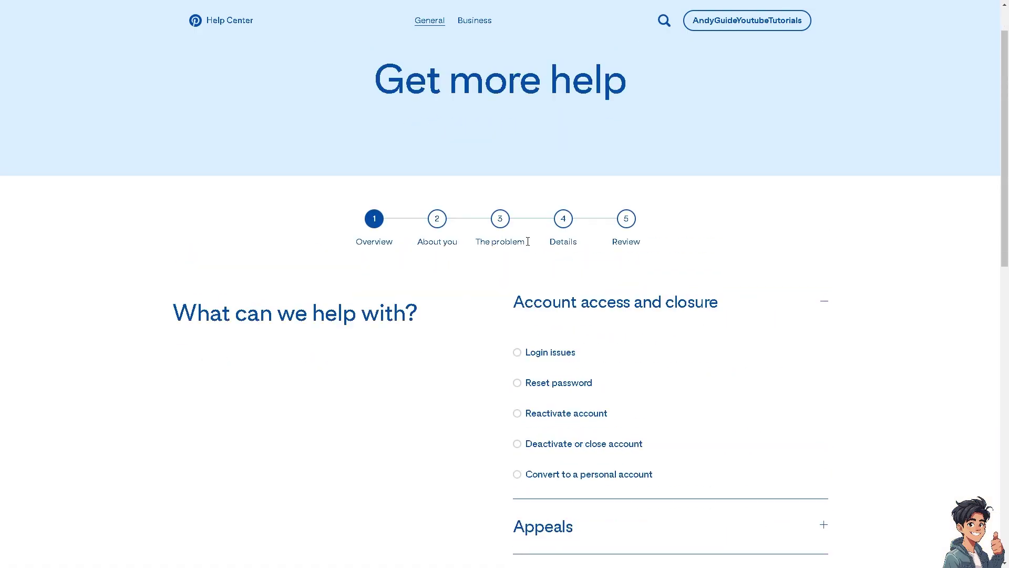